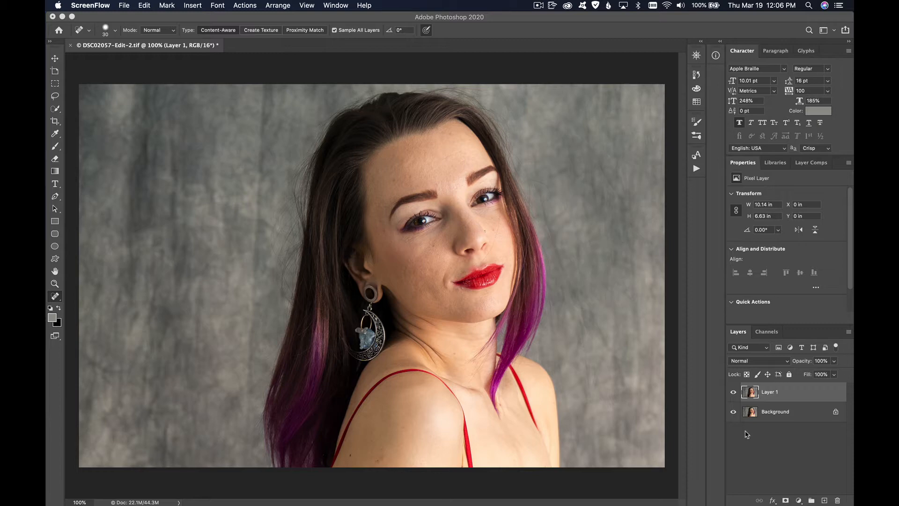
Step: Open Layer 1 of the portrait in the Exposure X5 filter
click(769, 396)
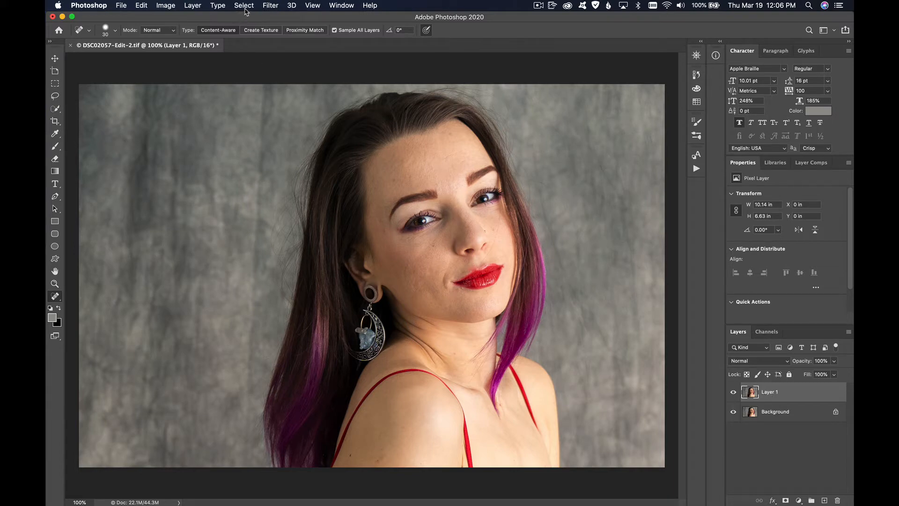
click(271, 5)
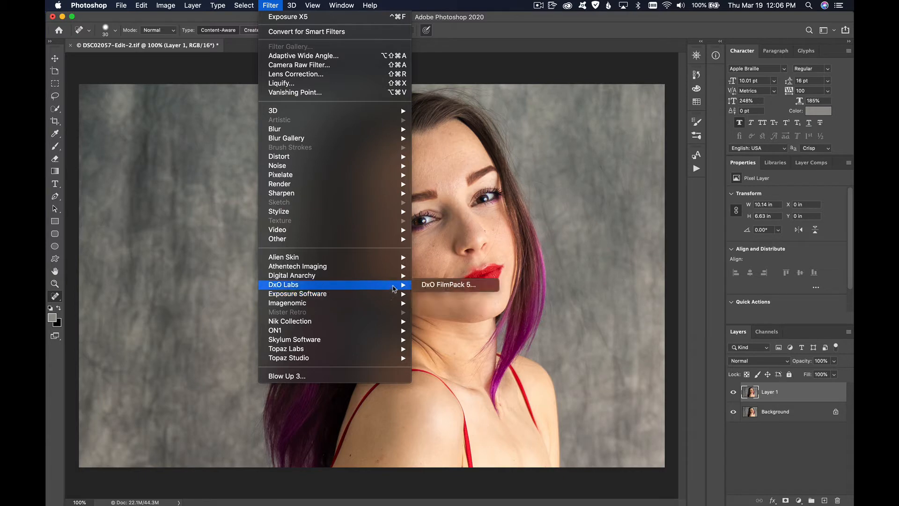
mouse_move(393, 295)
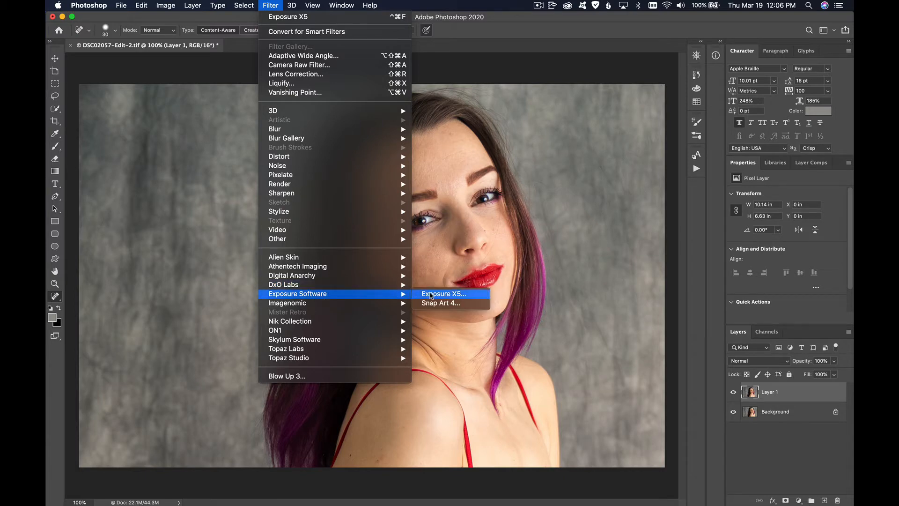
click(432, 295)
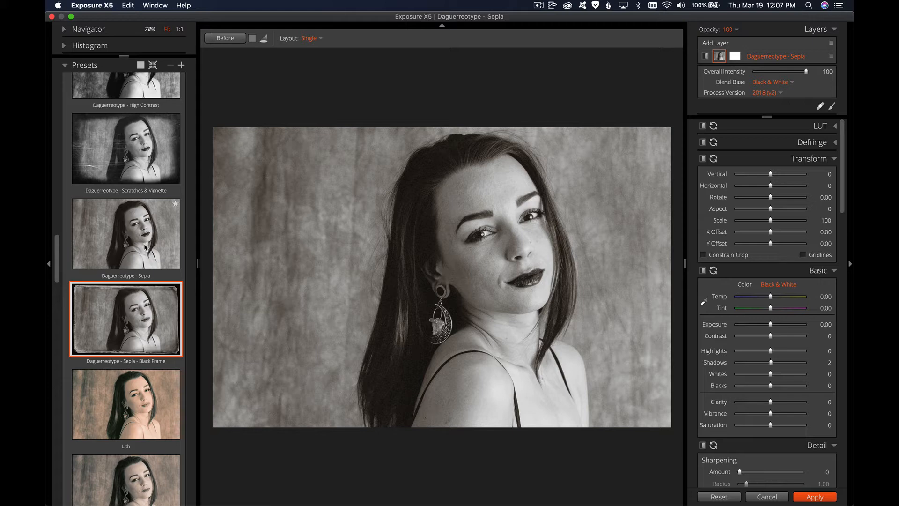
Step: Try the Daguerreotype Scratches & Vignette and High Contrast presets, and apply the Daguerreotype - Damaged preset
click(145, 167)
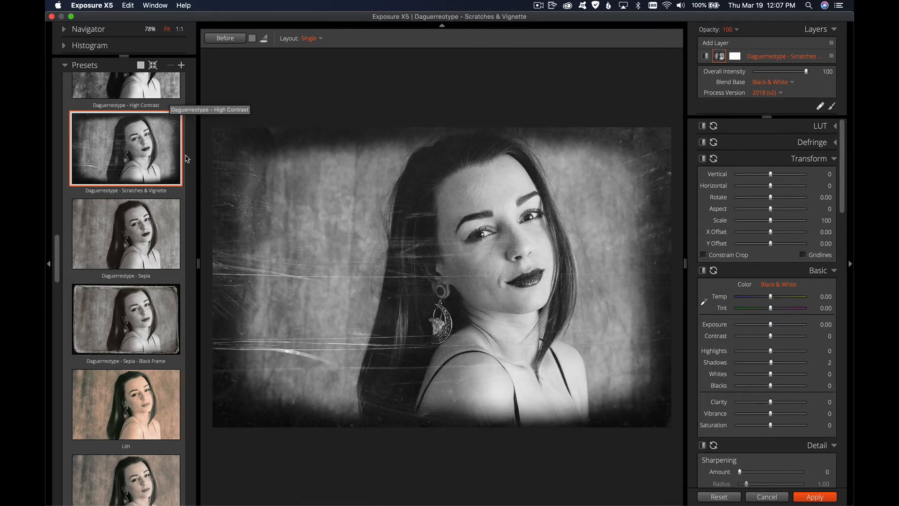
click(167, 90)
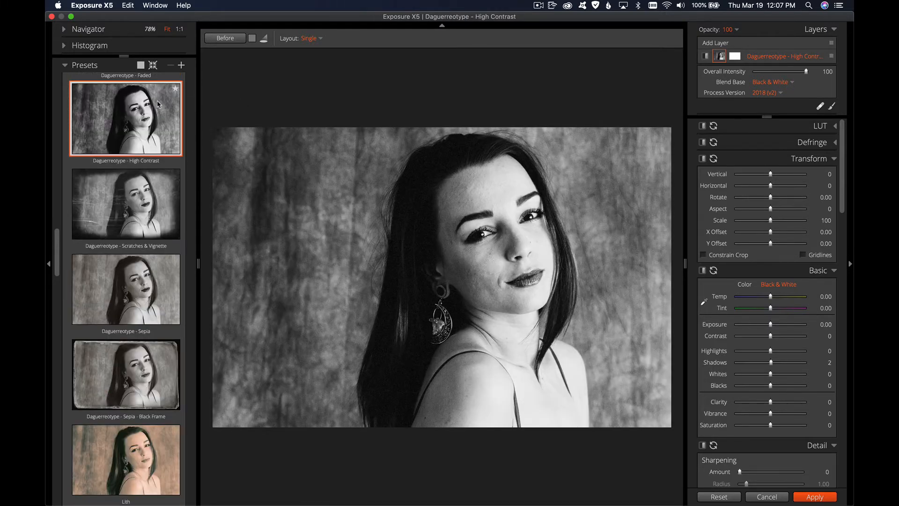
scroll(158, 104, up, 5)
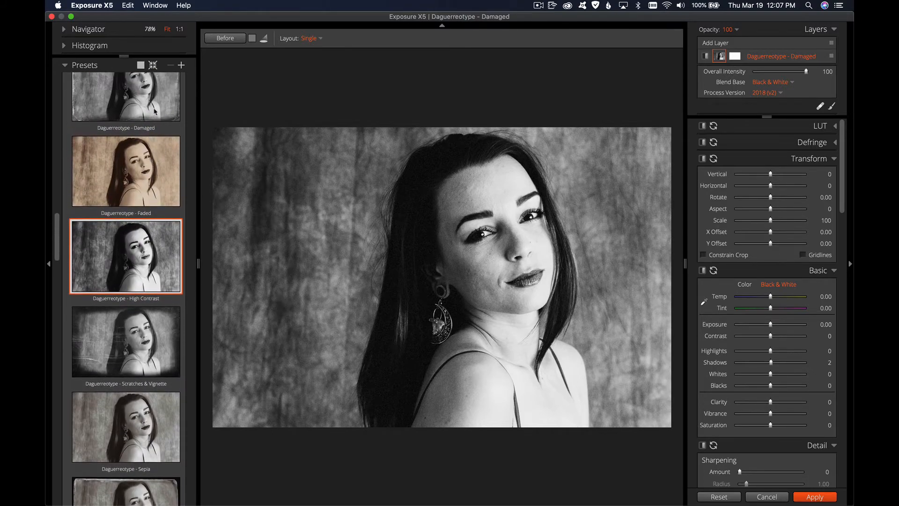
scroll(155, 112, up, 5)
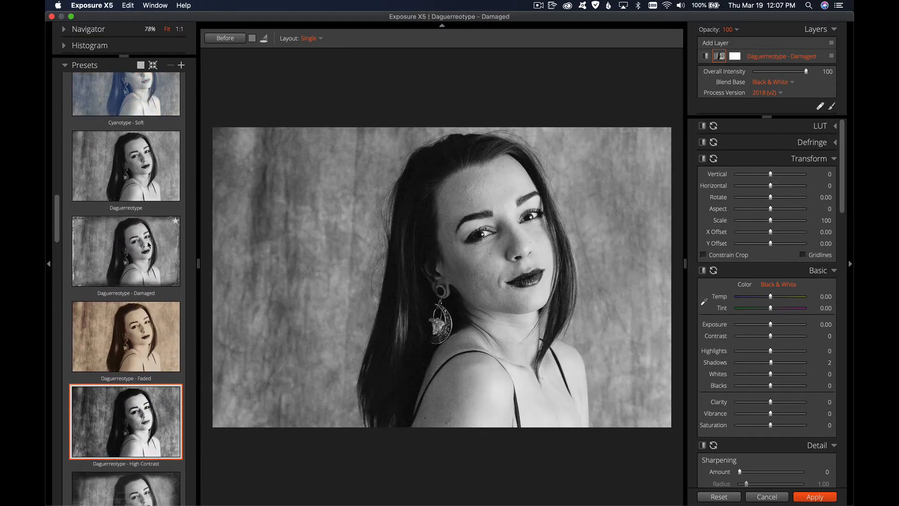
click(148, 246)
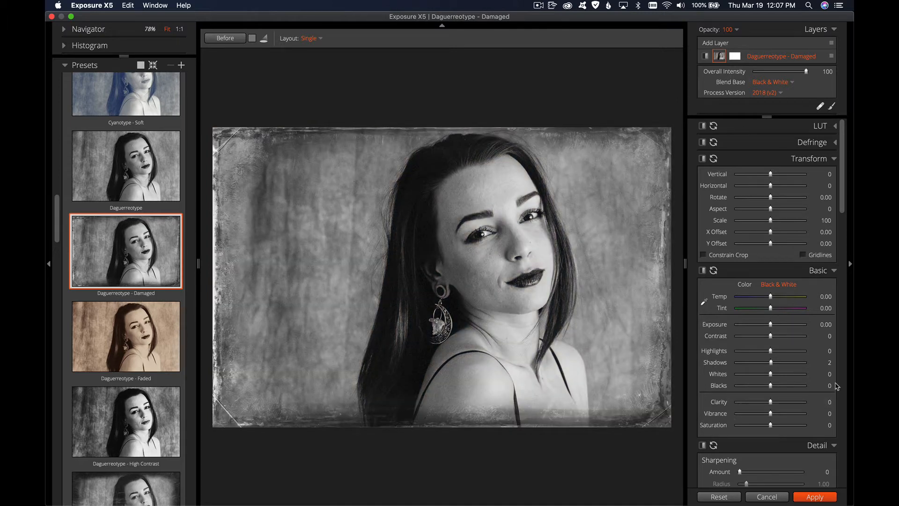
Step: Change the border overlay of the black-and-white portrait to Damaged 8
drag(842, 202, 852, 397)
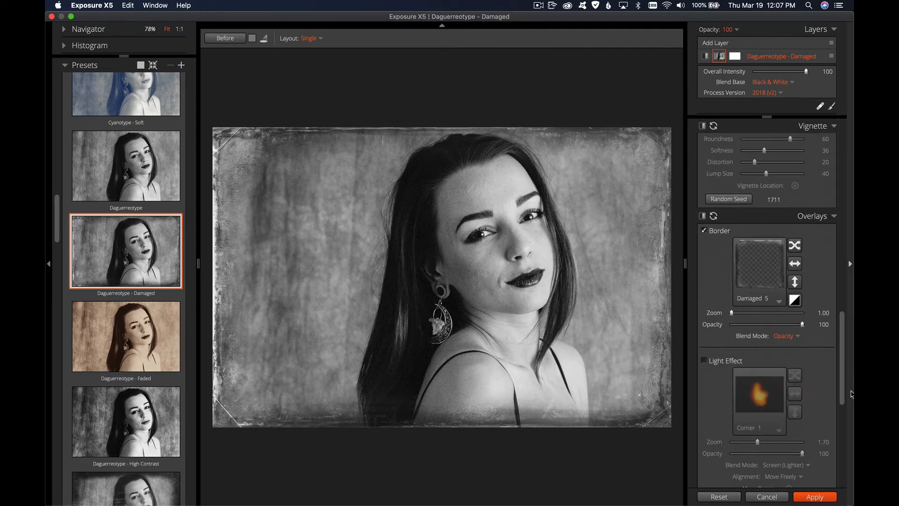
click(779, 302)
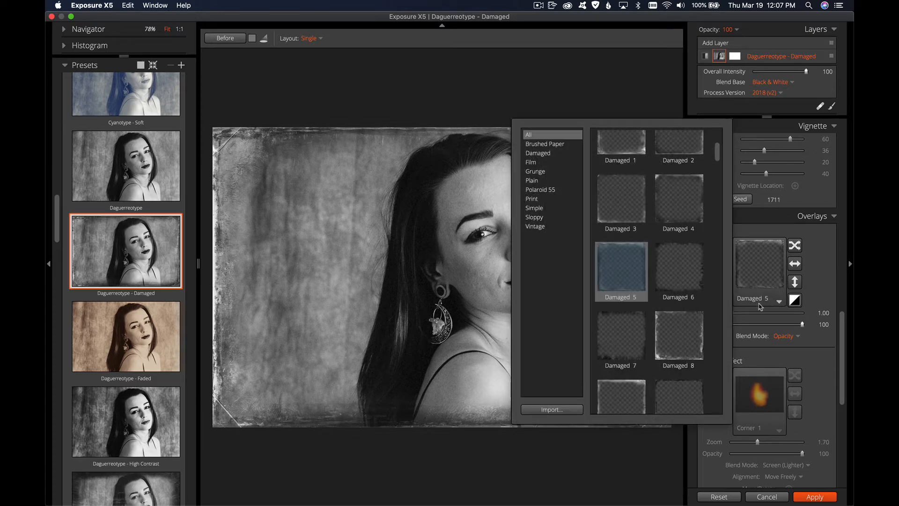
click(690, 338)
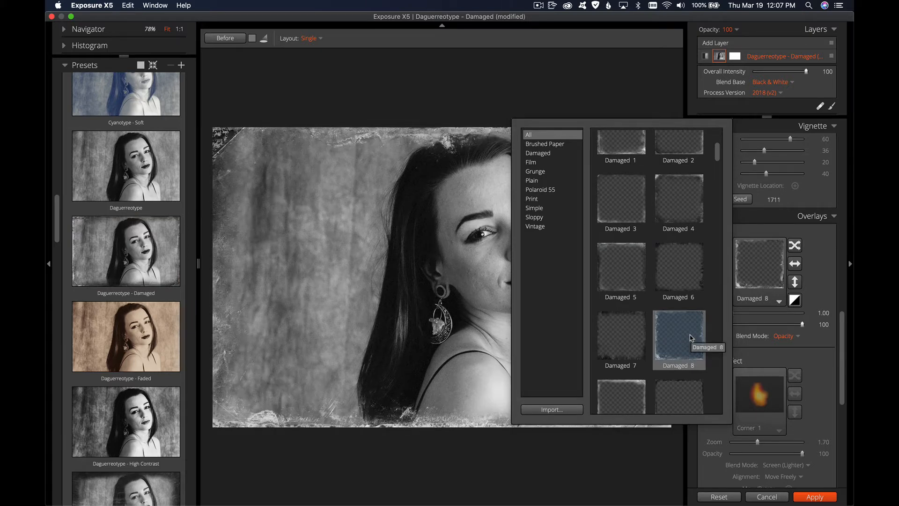
click(691, 337)
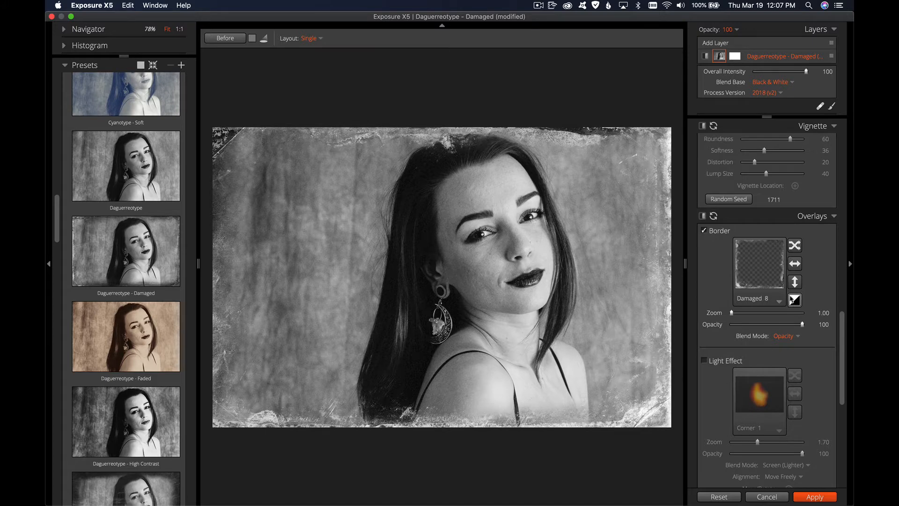
Step: Try the Grunge 3 border overlay on the portrait
click(780, 301)
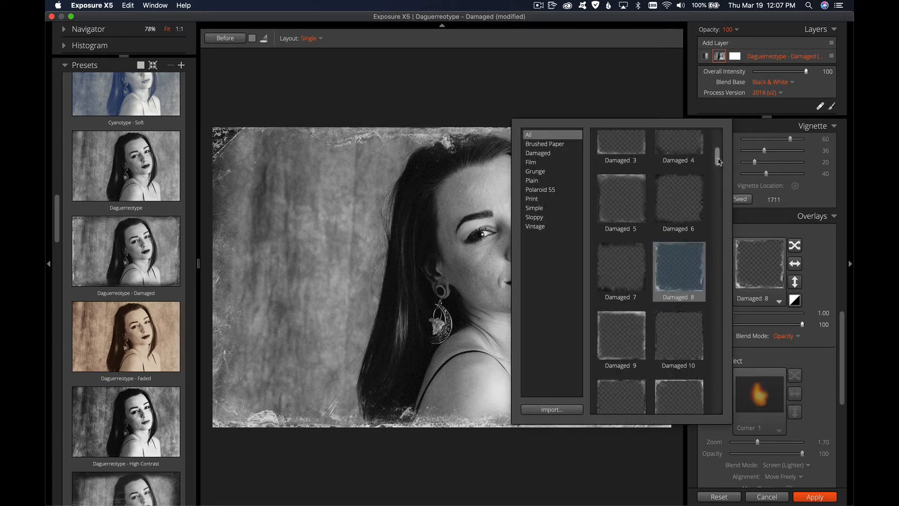
drag(717, 162, 705, 233)
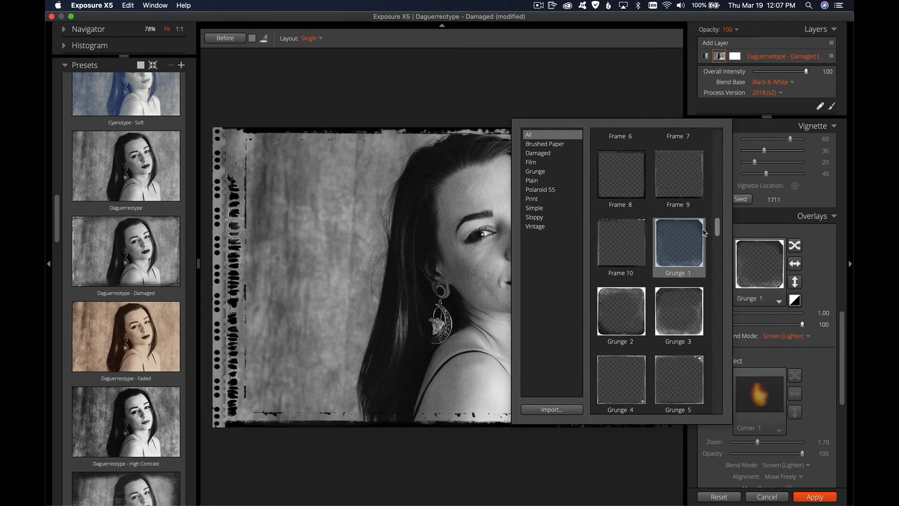
click(682, 322)
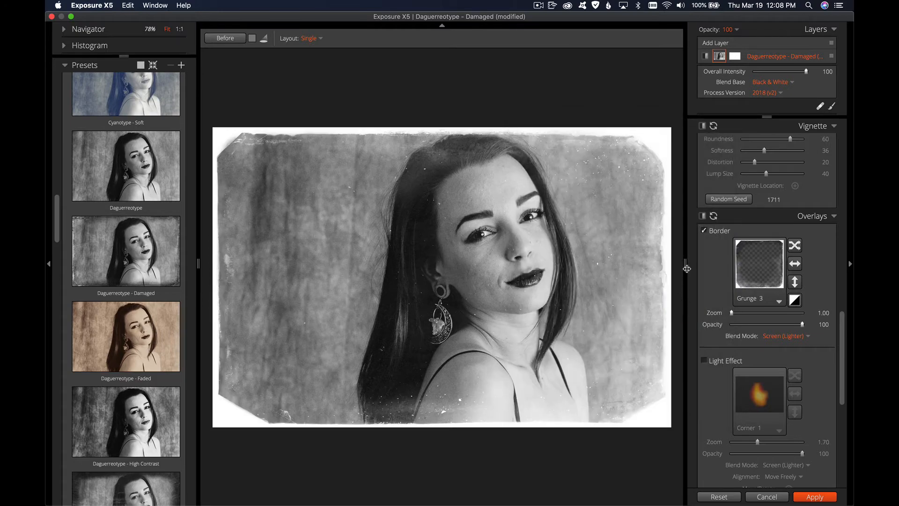
Step: Switch the portrait's border overlay back to Damaged 8
click(780, 302)
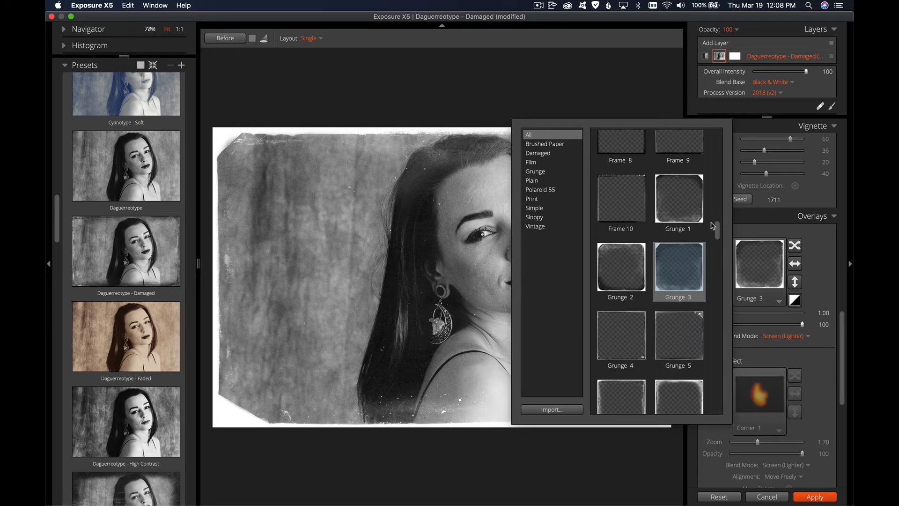
drag(717, 237, 724, 169)
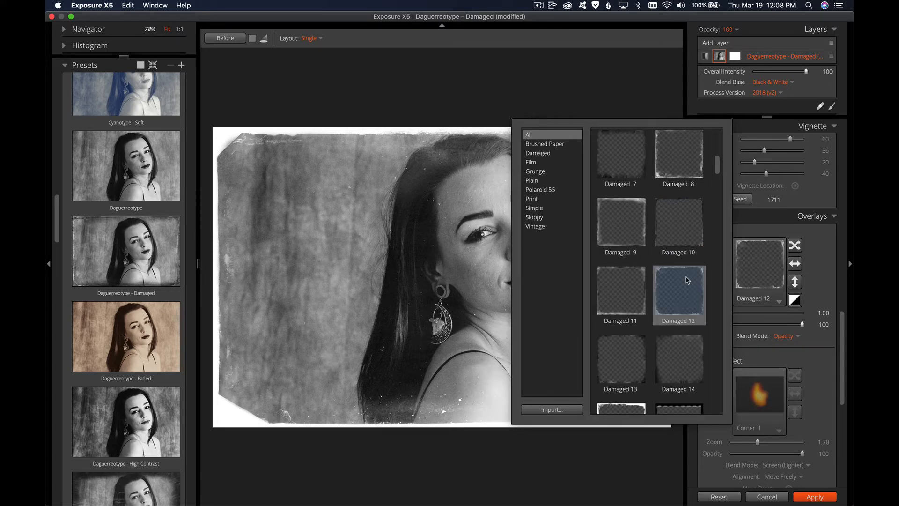
click(639, 232)
double_click(689, 161)
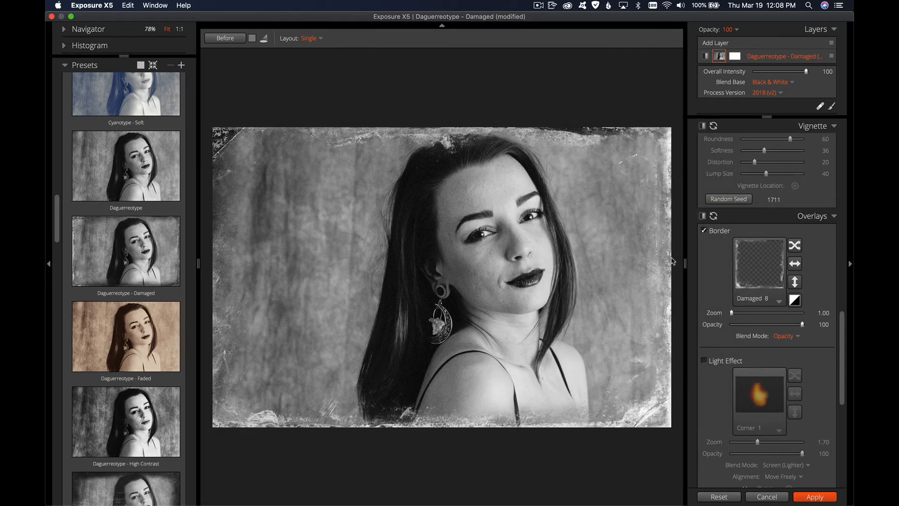
Step: Apply the daguerreotype effect, return to Photoshop, compare the result with the original, and hide the Exposure X5 layer
click(815, 497)
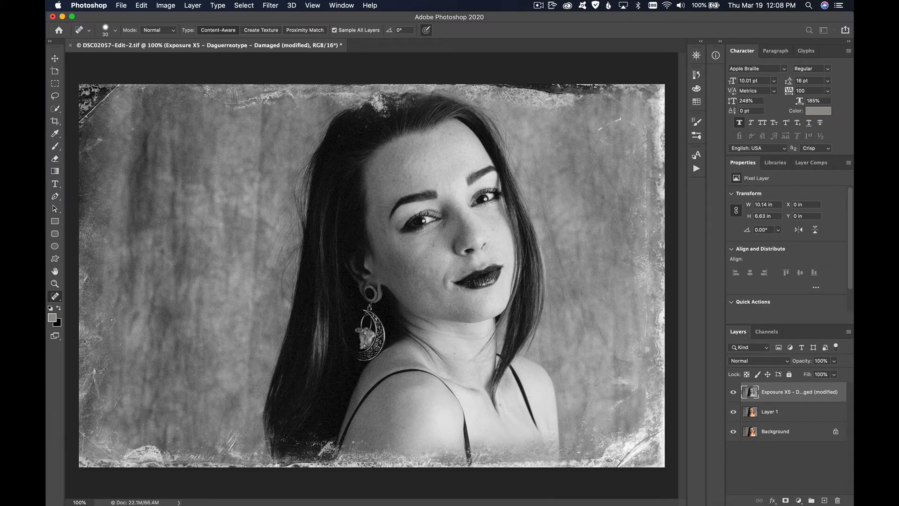
click(733, 392)
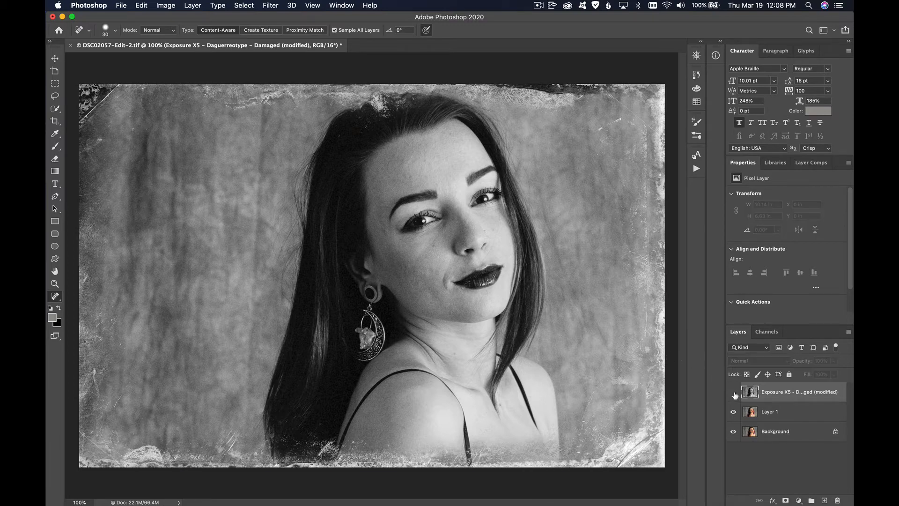
click(733, 392)
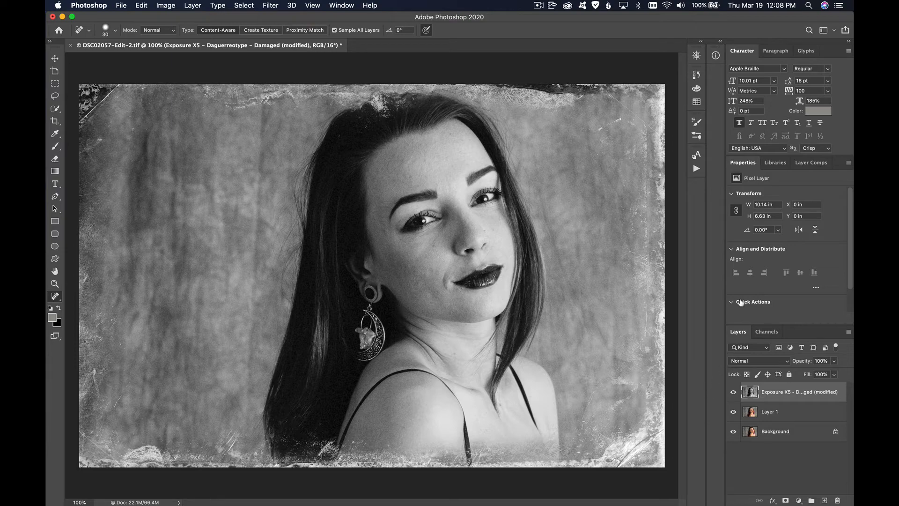
click(734, 394)
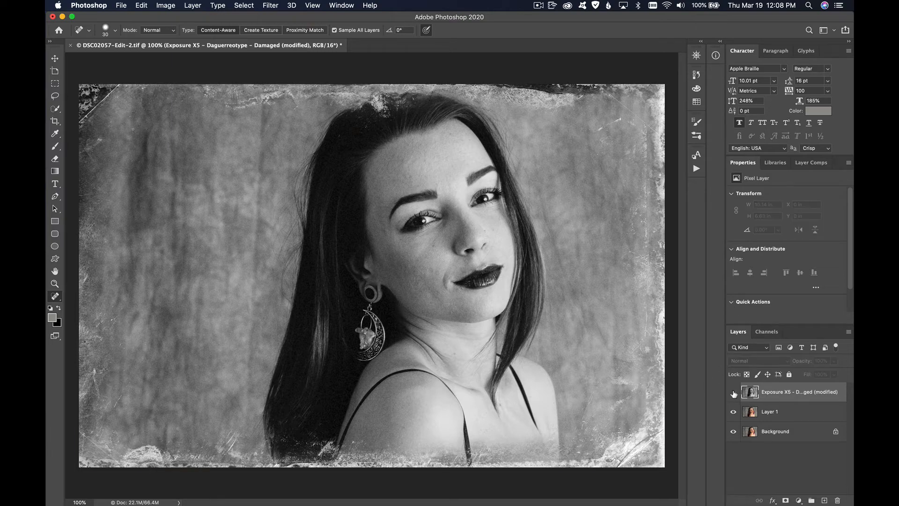
Step: Select the colour portrait on Layer 1 again and reopen it in Exposure X5 for a second version
click(773, 415)
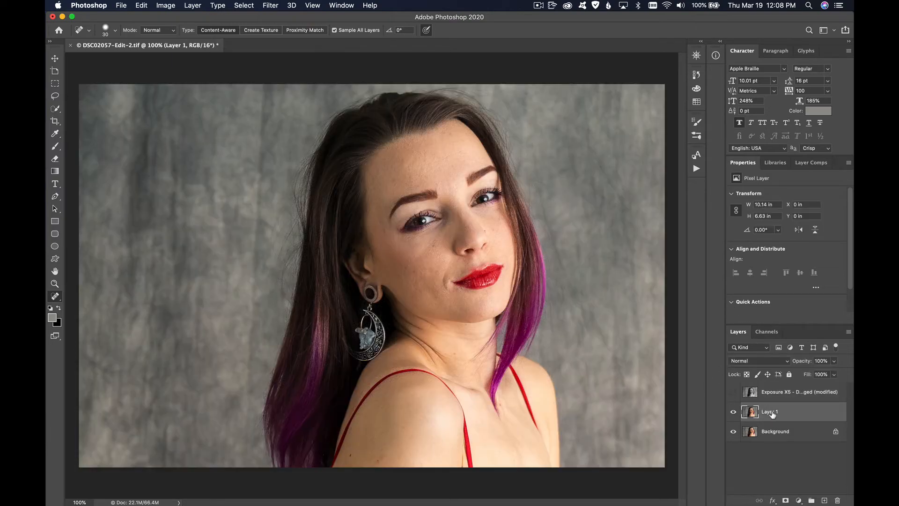
click(274, 6)
mouse_move(387, 294)
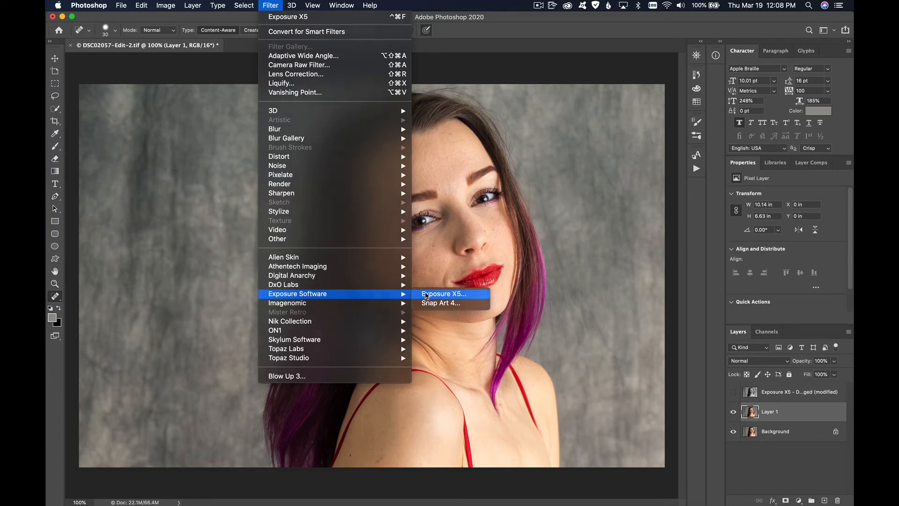
click(427, 295)
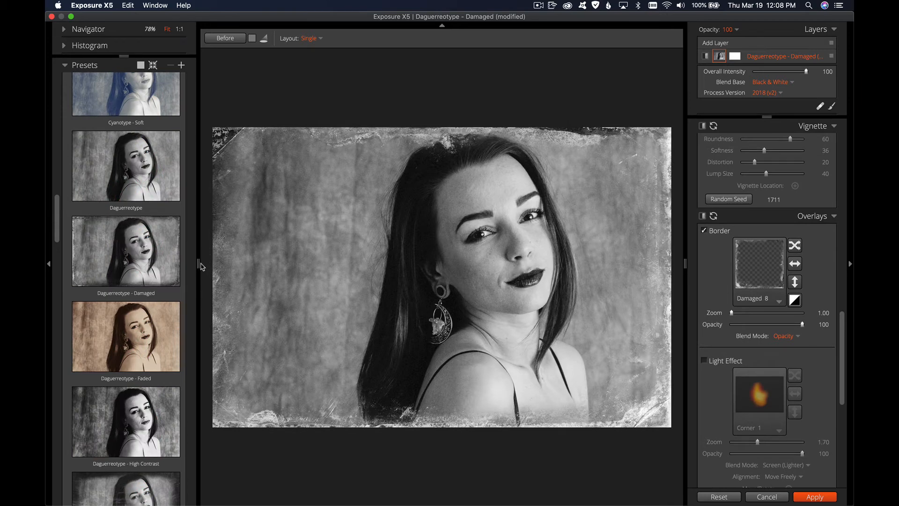
Step: Try the Wet Plate Vignette & Wet Border and Tab Frame (green/peach) presets, and apply Wet Plate - Tab Frame
drag(198, 263, 196, 301)
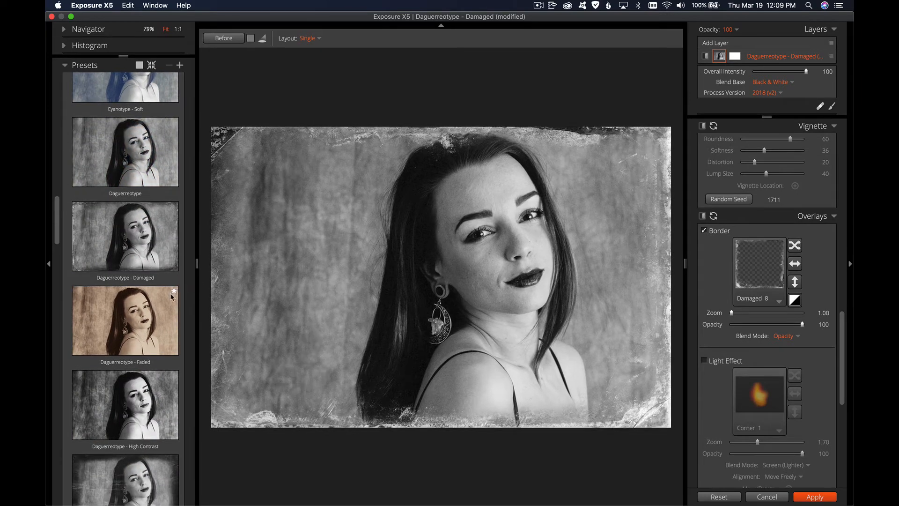
scroll(172, 296, down, 15)
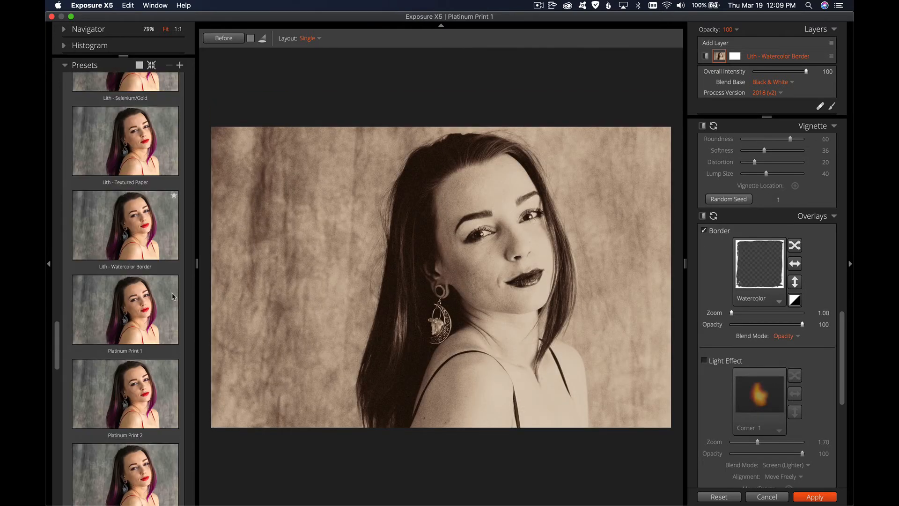
scroll(172, 296, down, 15)
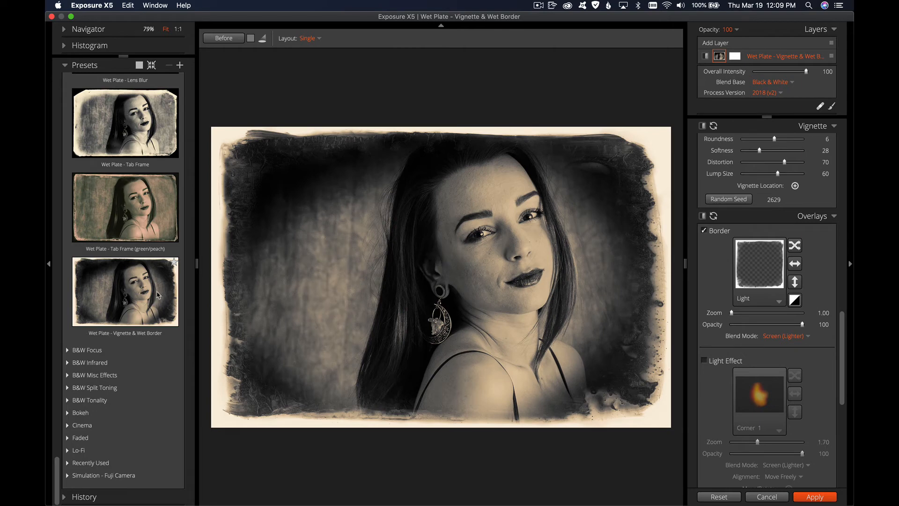
click(158, 298)
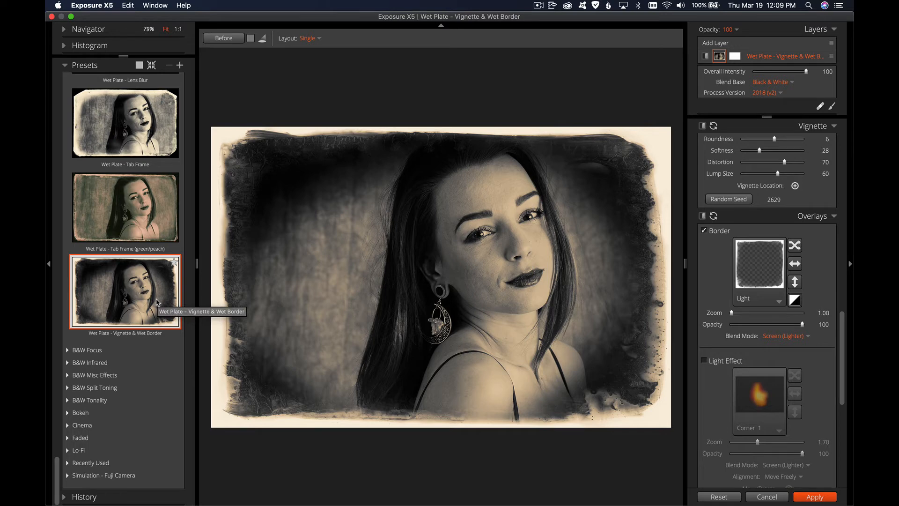
click(155, 228)
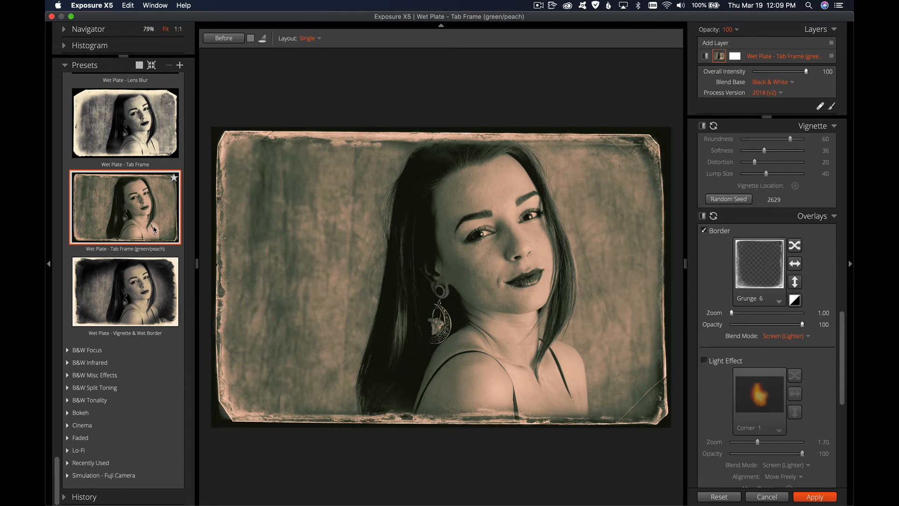
click(158, 149)
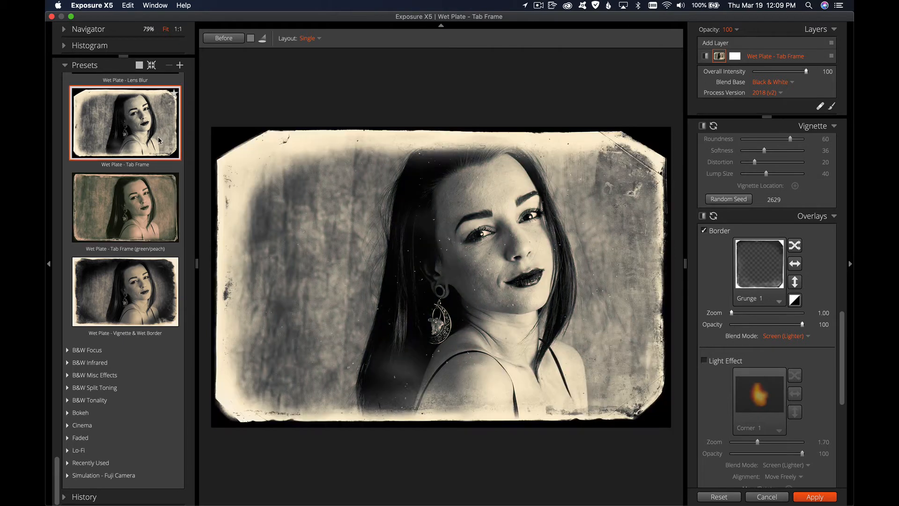
Step: Choose the Wet Plate - Damaged (green/peach) preset for the portrait and apply it, returning to Photoshop
scroll(158, 145, up, 5)
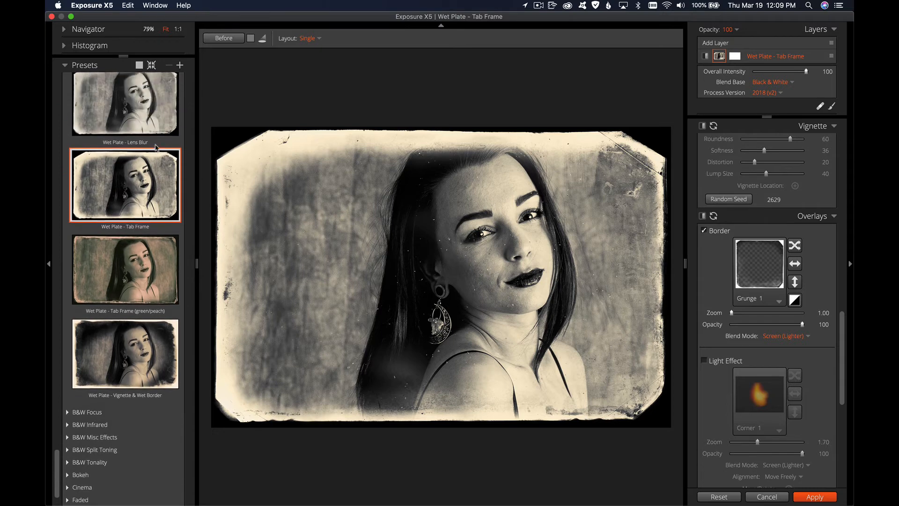
scroll(156, 149, up, 4)
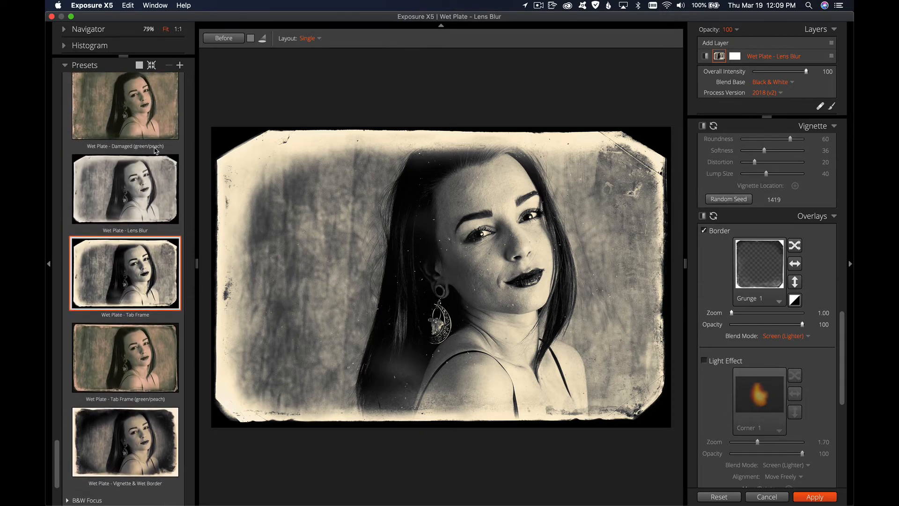
scroll(155, 151, up, 3)
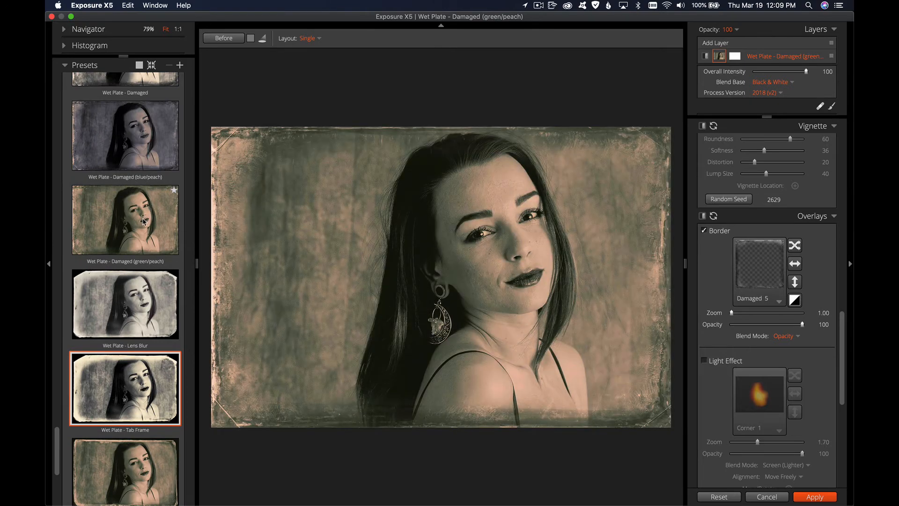
click(146, 220)
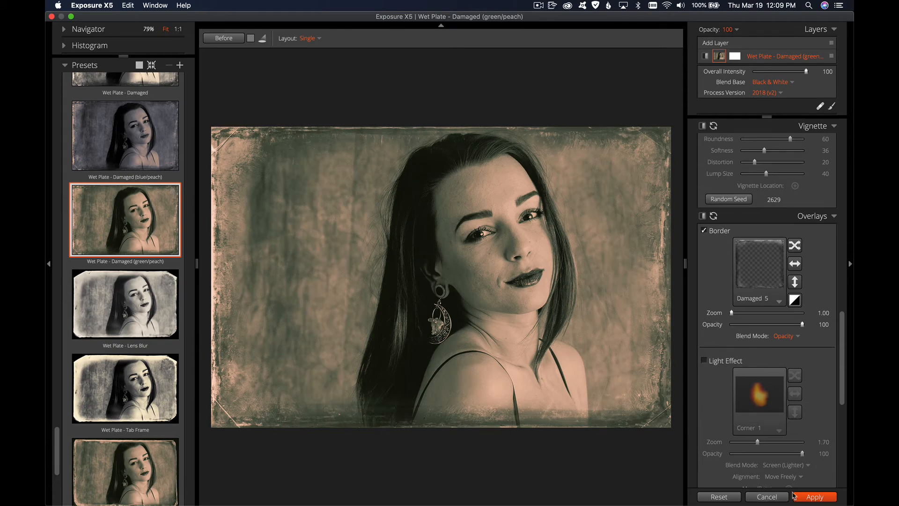
click(813, 497)
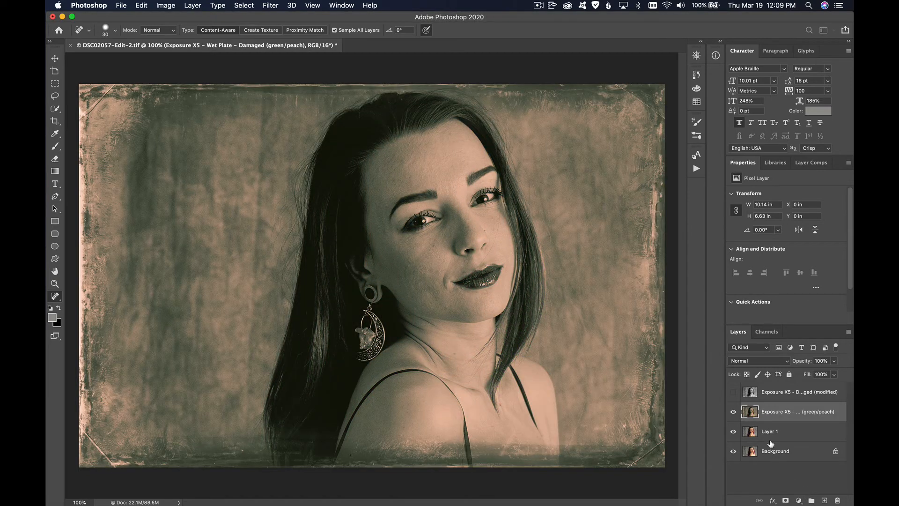
Step: Hide the green/peach wet-plate layer, select the colour portrait on Layer 1, and reopen it in Exposure X5
click(734, 413)
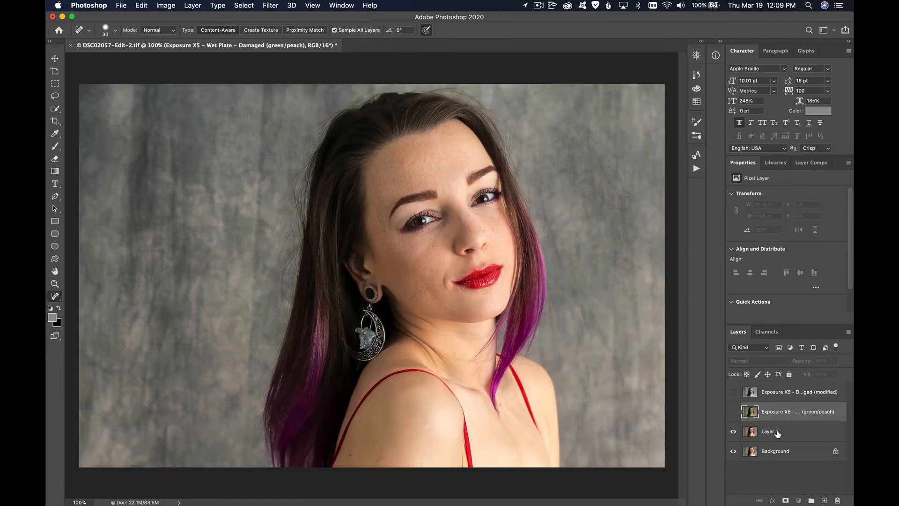
click(776, 432)
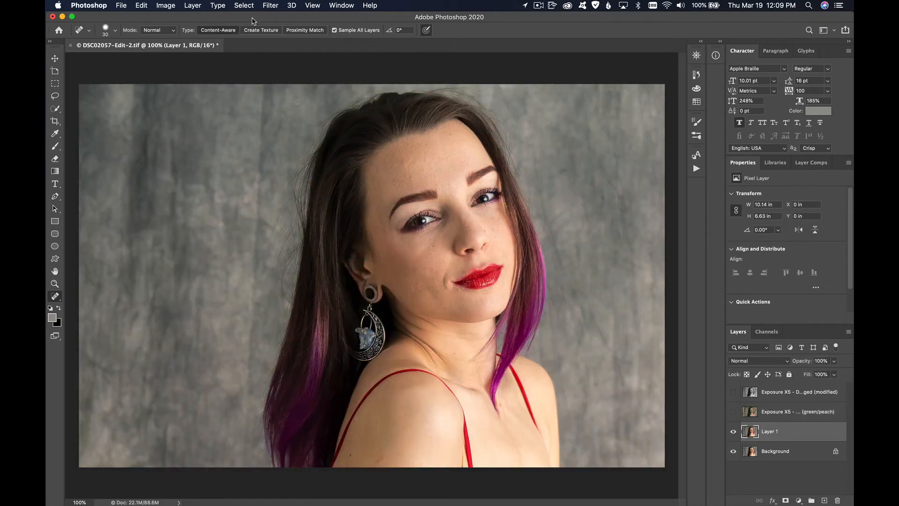
click(270, 5)
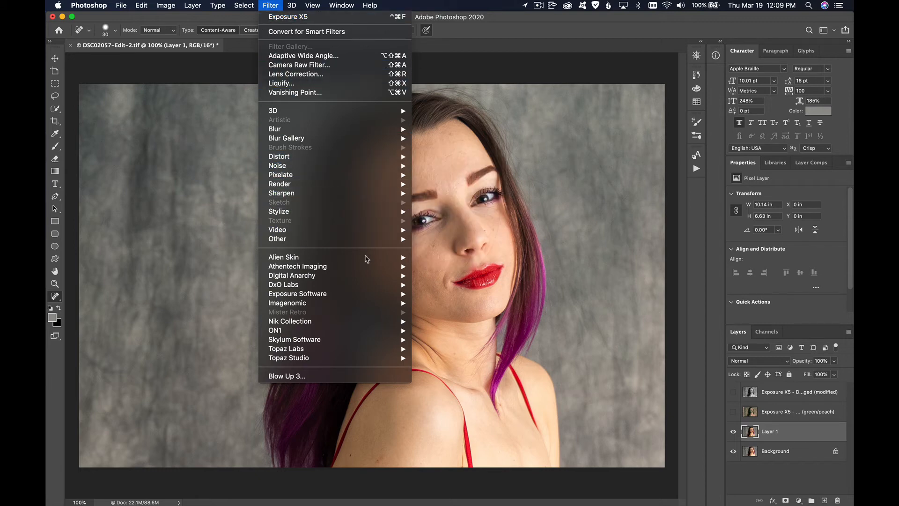
mouse_move(397, 300)
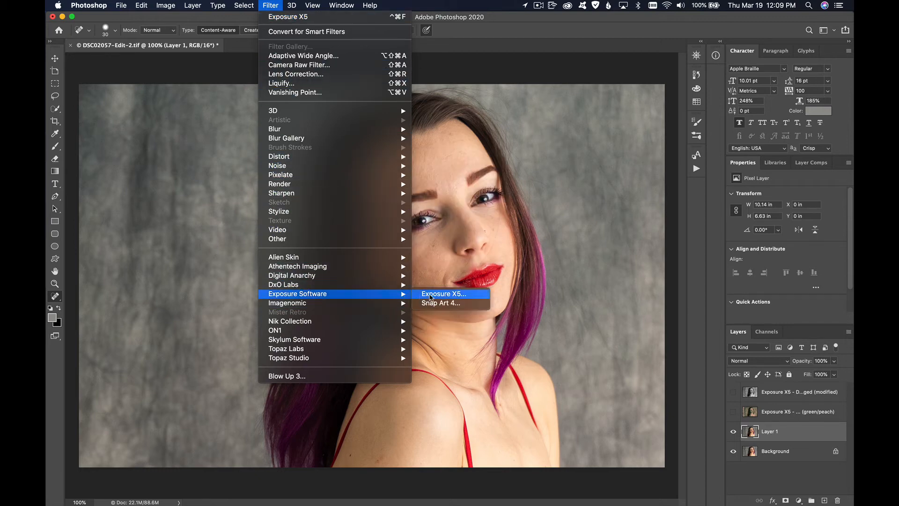
click(432, 295)
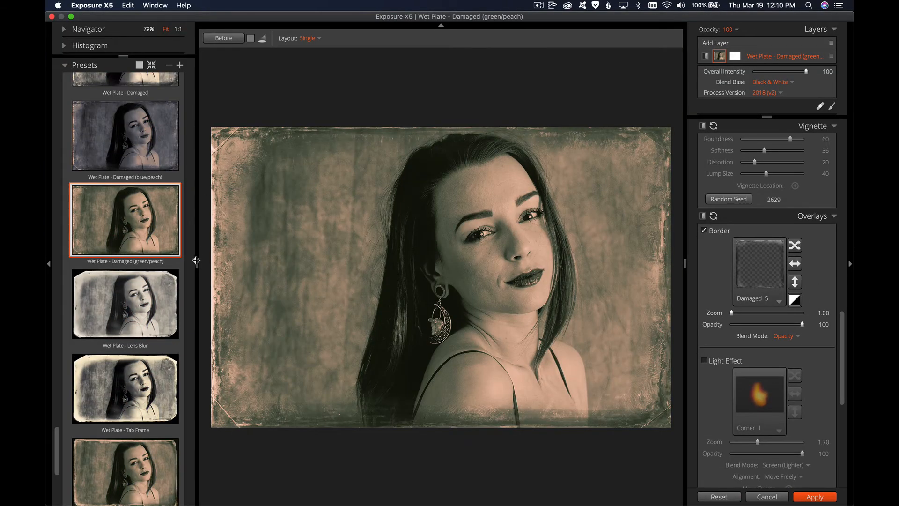
Step: Collapse the B&W Films - Vintage presets, switch to the colour presets, and expand Color Films - Vintage
drag(196, 262, 197, 249)
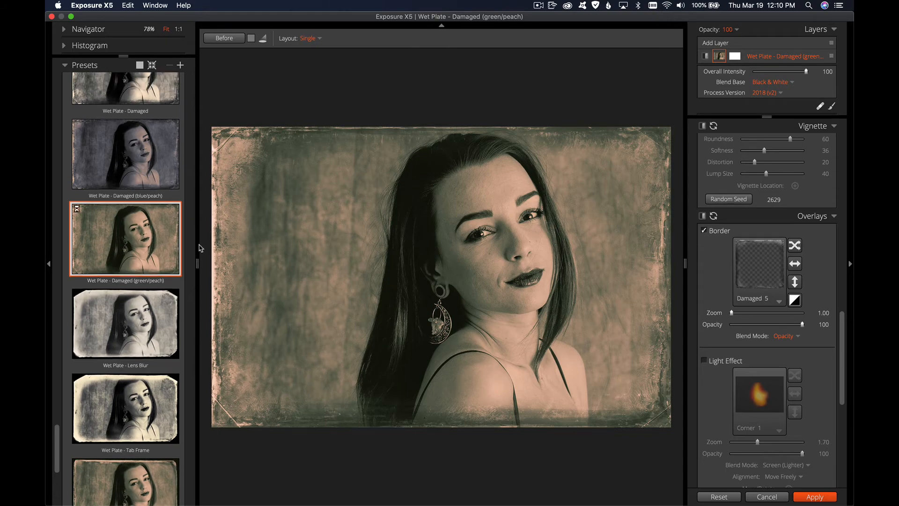
scroll(194, 241, up, 2)
scroll(196, 241, up, 15)
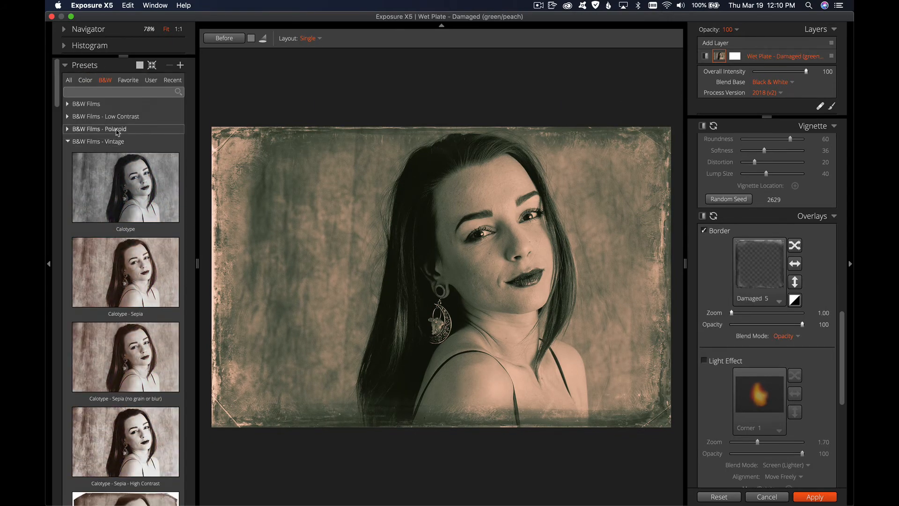
click(69, 142)
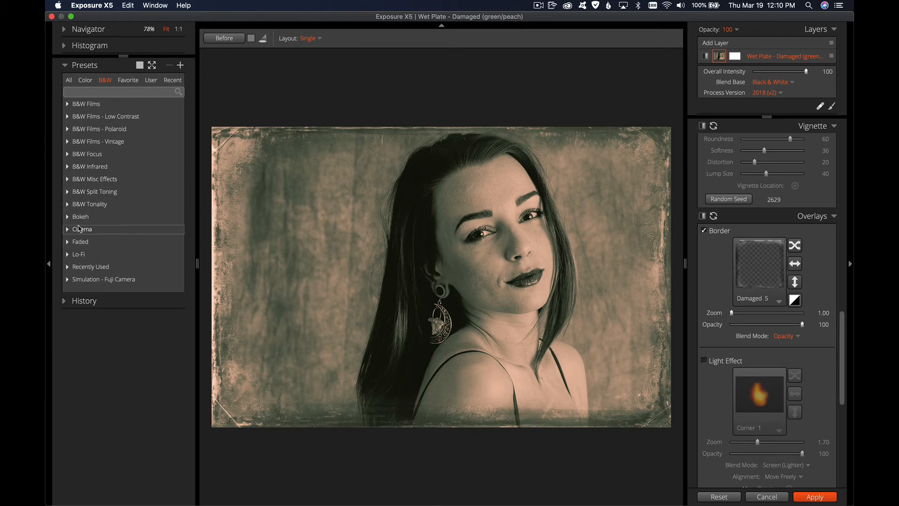
click(85, 80)
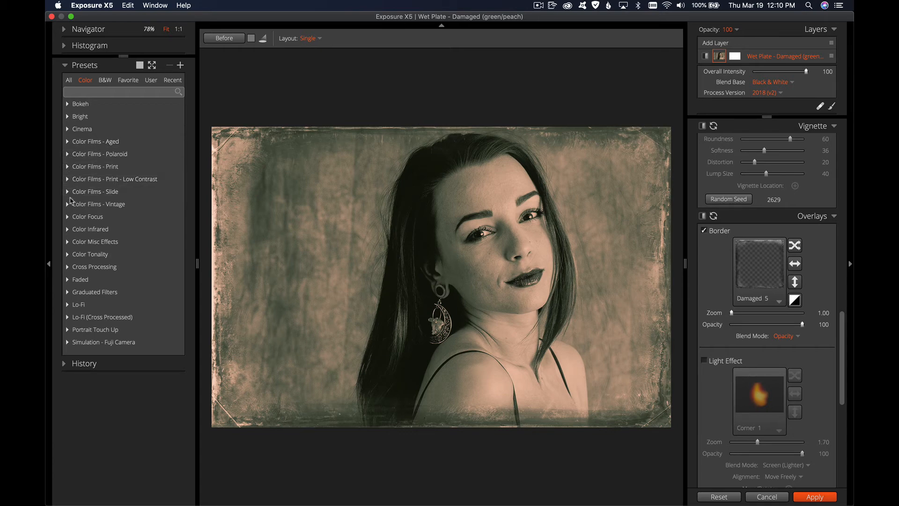
click(69, 208)
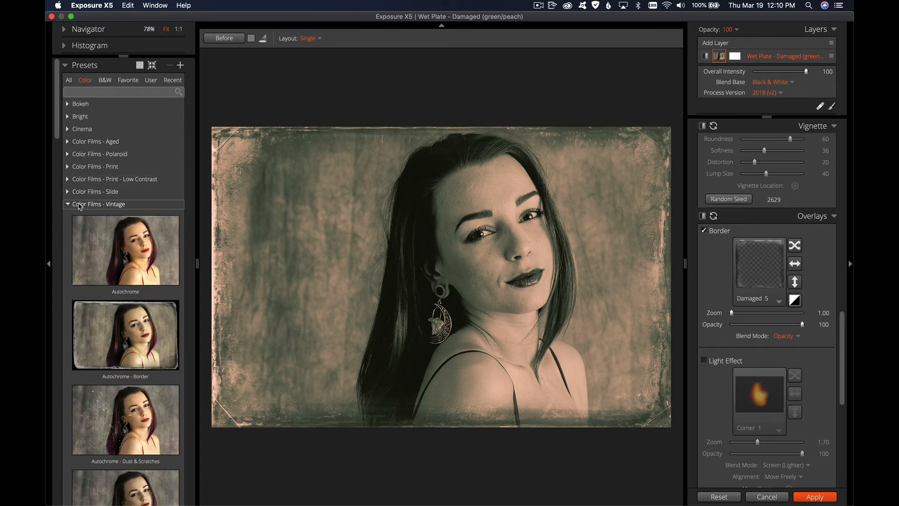
Step: Try the Autochrome - Border and Autochrome - Less Grain presets on the portrait
click(171, 281)
click(150, 346)
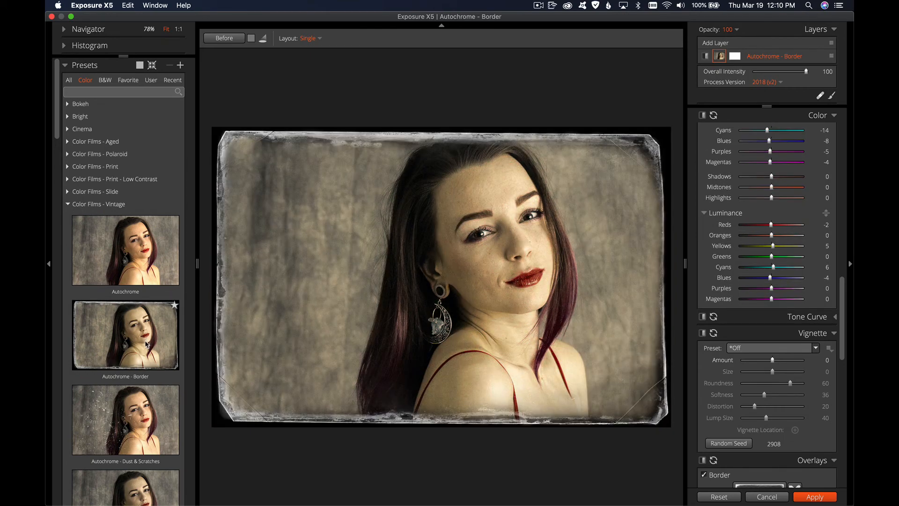
scroll(146, 344, down, 10)
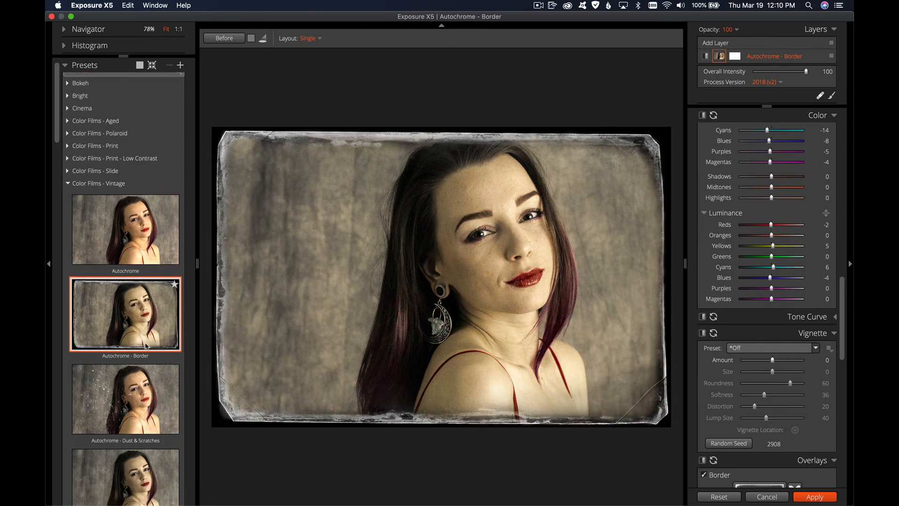
scroll(148, 342, down, 1)
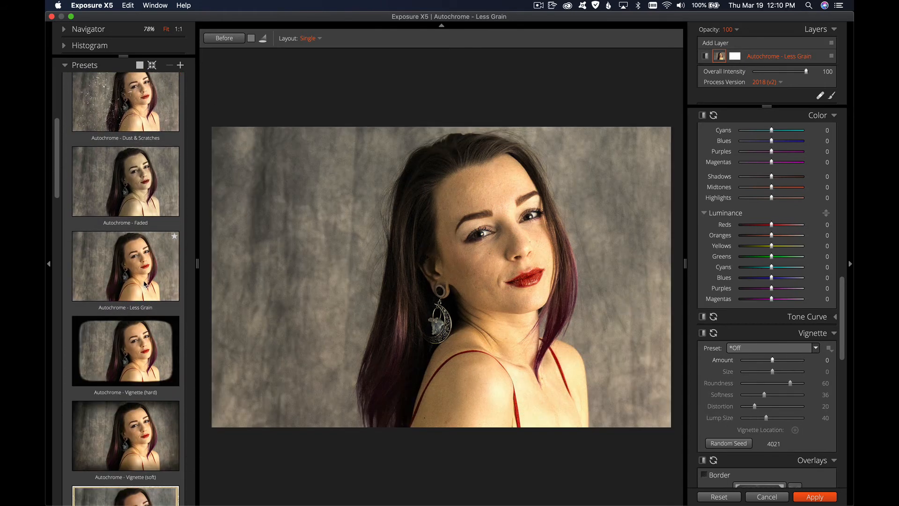
click(146, 277)
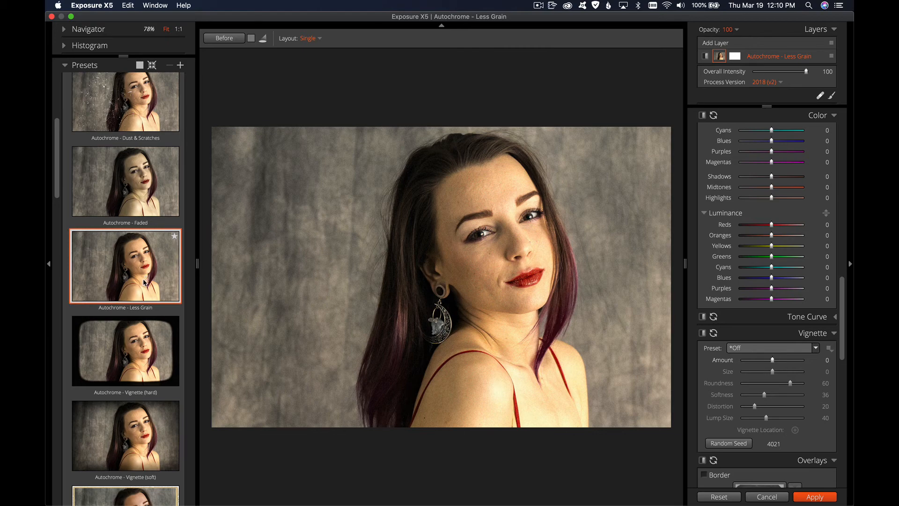
Step: Try the Kodachrome 35mm - Faded (cyan) and Faded (cyan/orange) presets on the portrait
scroll(145, 283, down, 20)
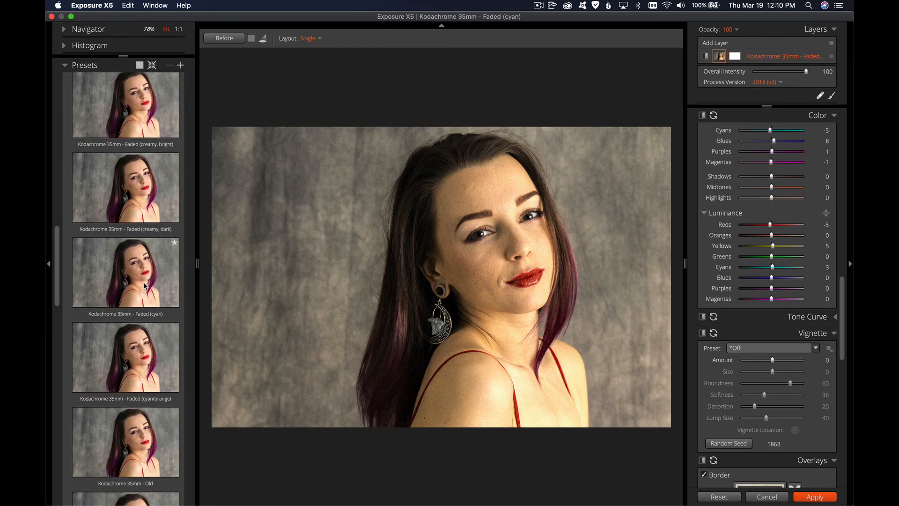
click(143, 292)
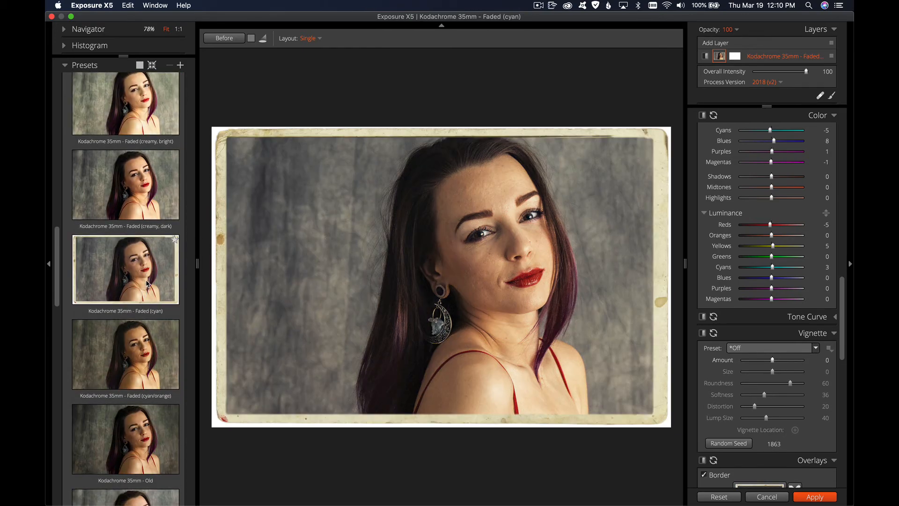
click(148, 282)
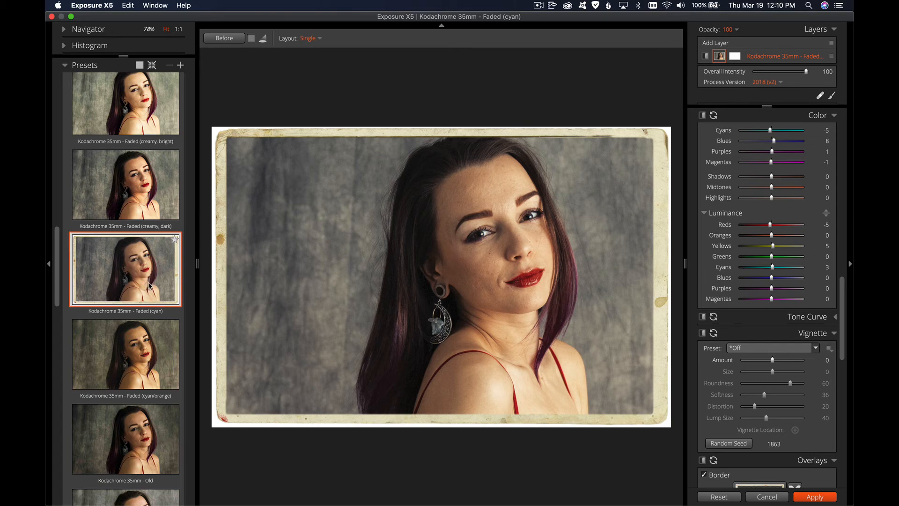
click(150, 358)
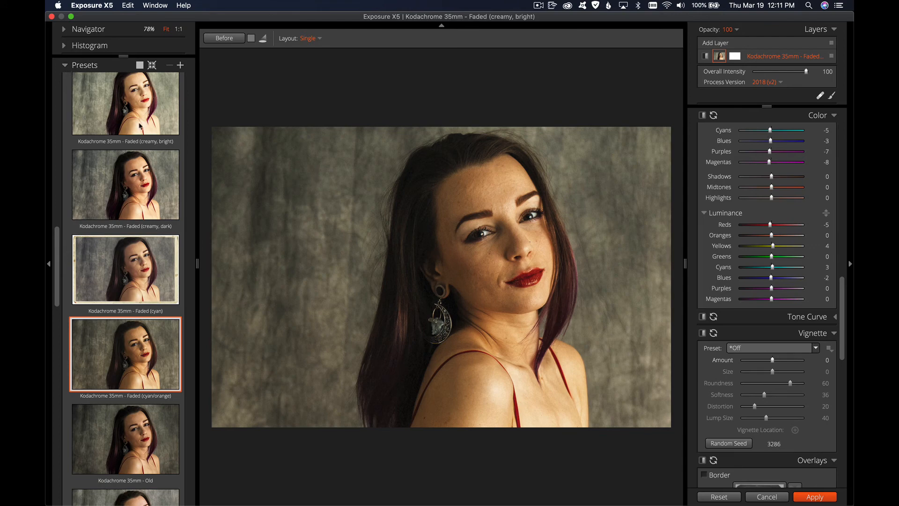
Step: Show presets of all types, expand B&W Misc Effects, and try the Border - Negative (Kodalith) preset
scroll(137, 132, up, 10)
scroll(137, 131, up, 5)
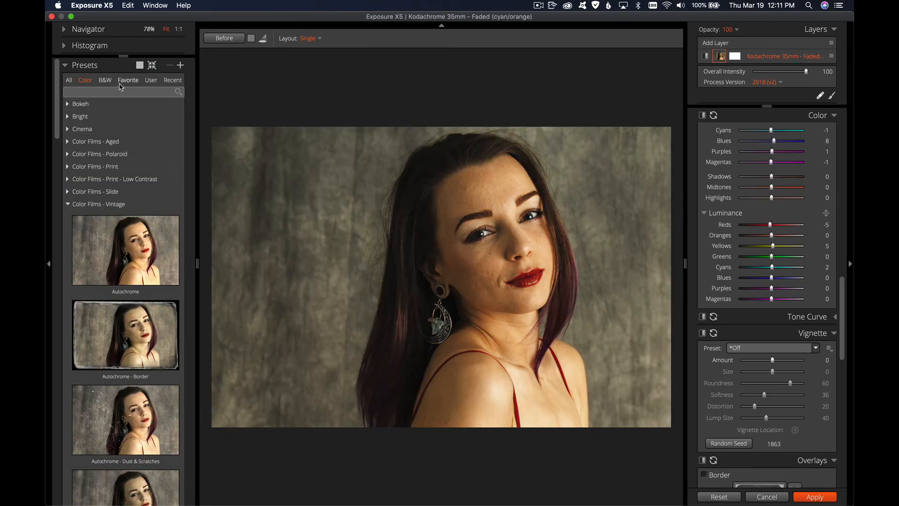
click(71, 81)
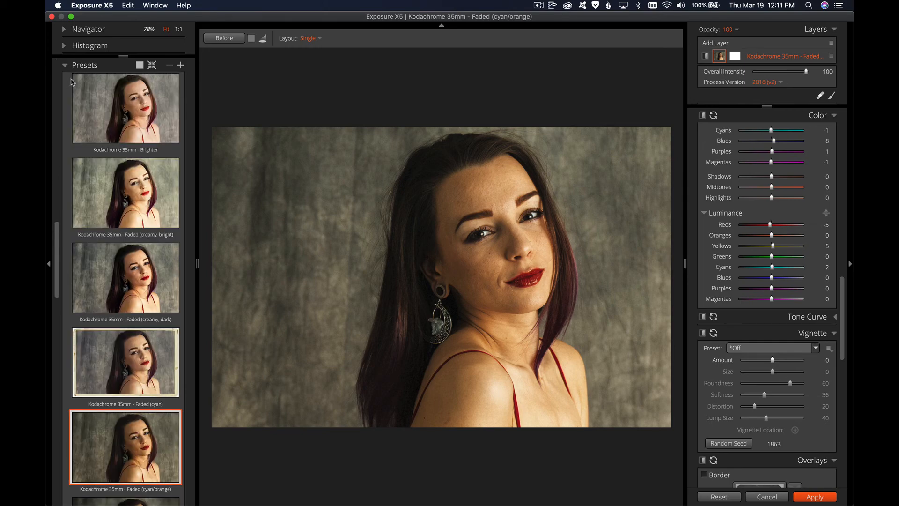
scroll(115, 136, up, 8)
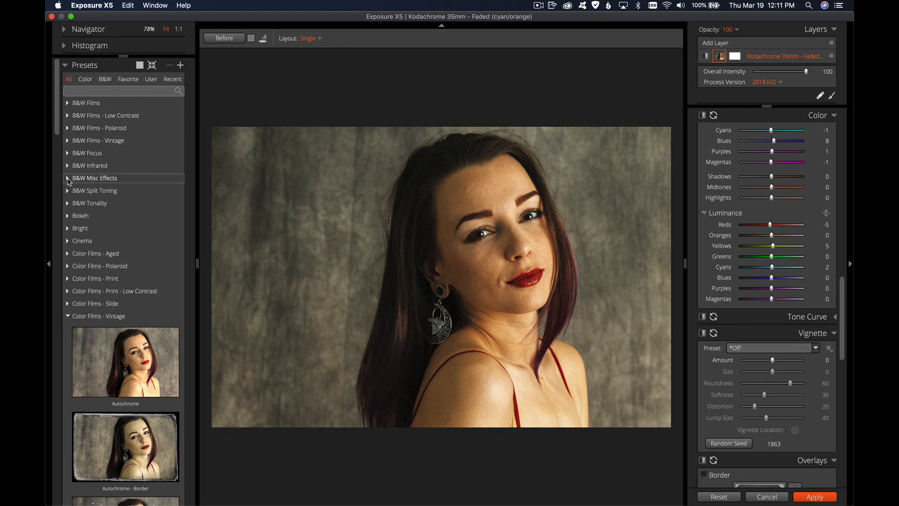
click(69, 179)
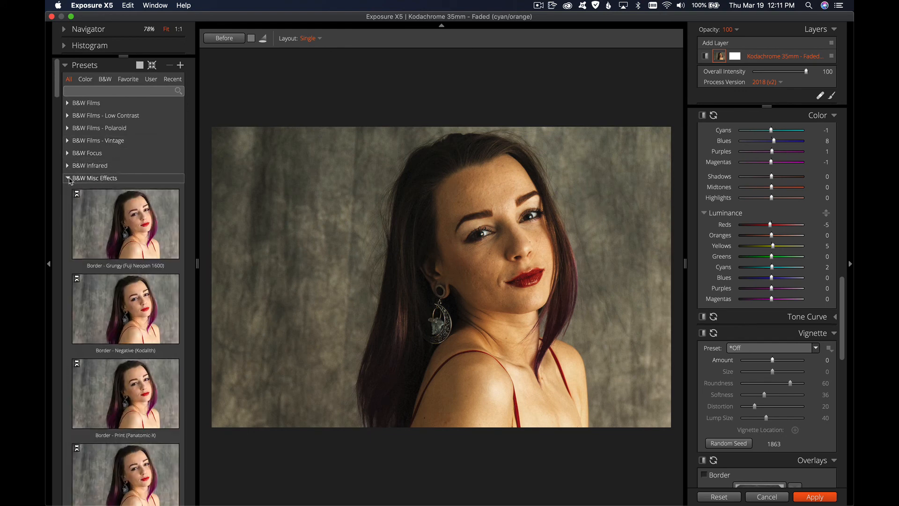
click(139, 273)
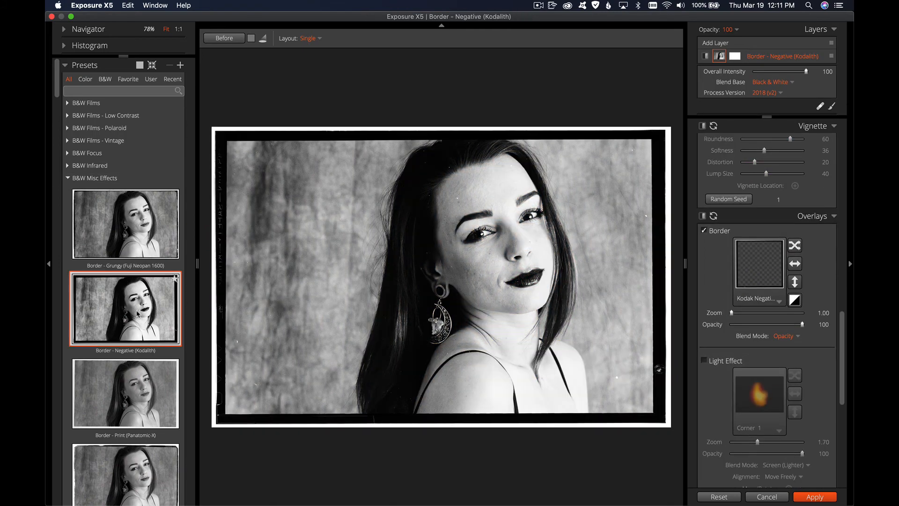
Step: Compare the High Key presets Glowing Skin, High Contrast & Vignette and Platinum Toning (warm), and apply High Key - Glowing Skin to the portrait
scroll(137, 316, down, 20)
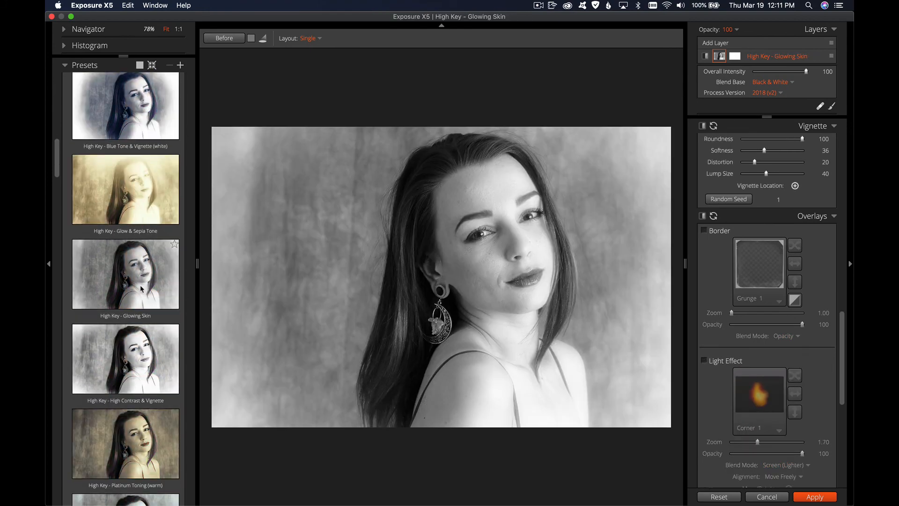
click(142, 285)
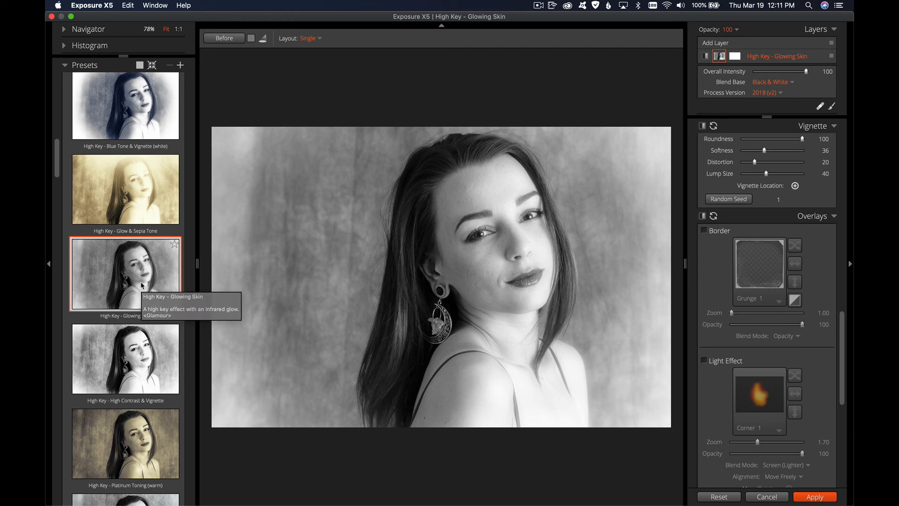
click(129, 368)
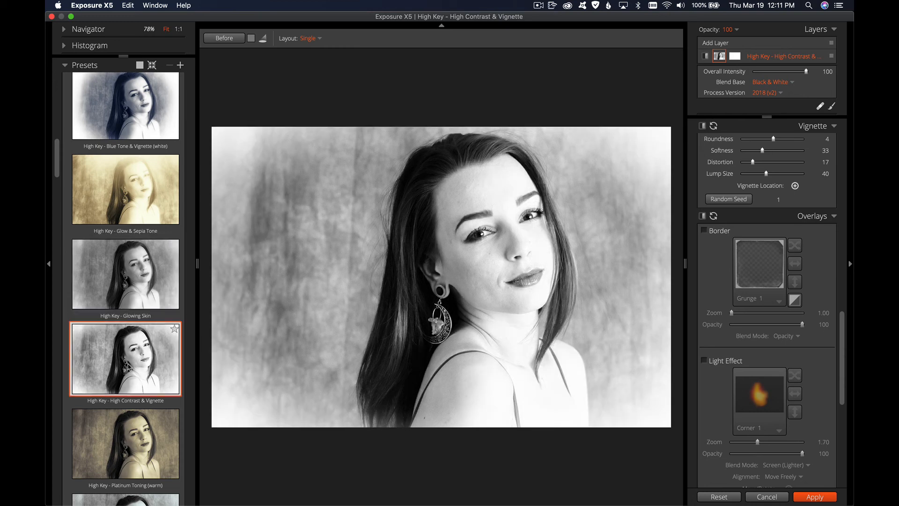
click(132, 443)
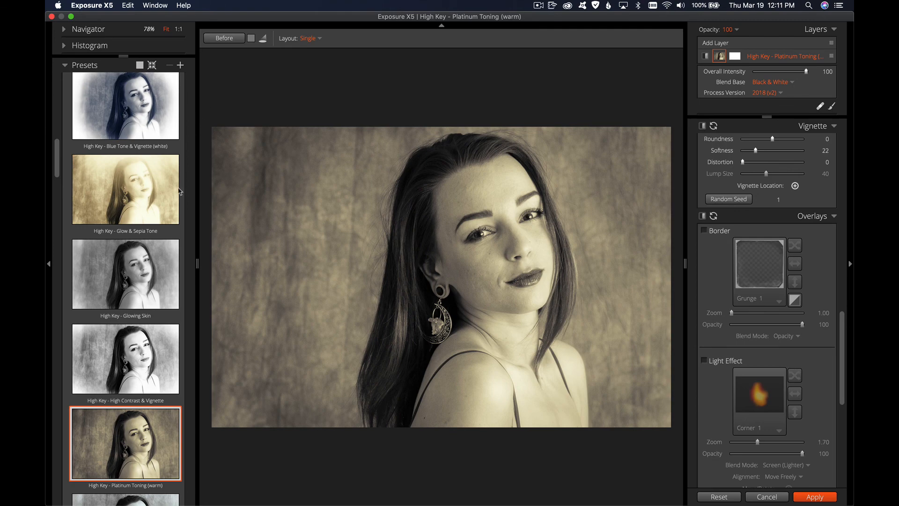
click(155, 283)
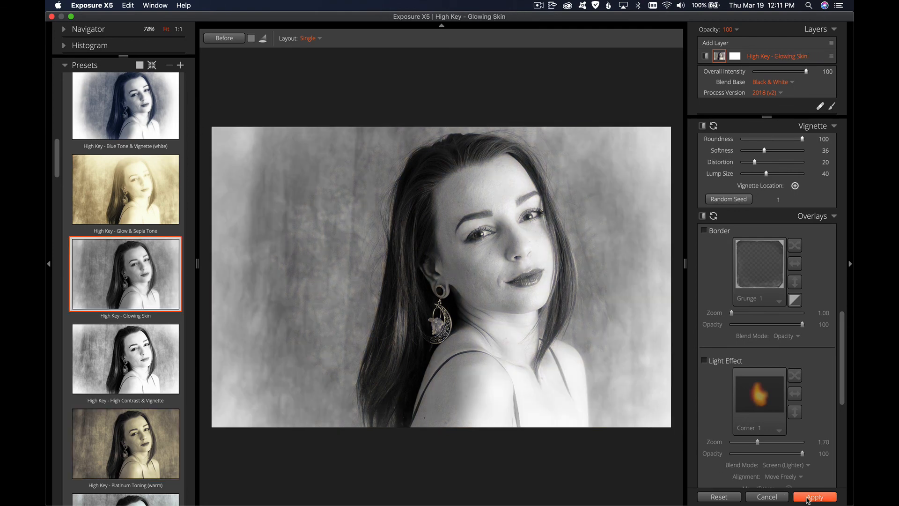
click(807, 497)
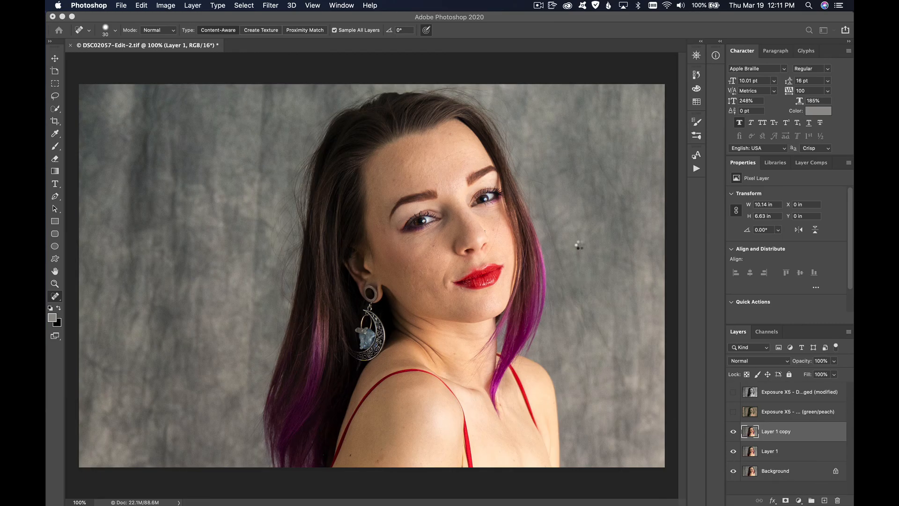